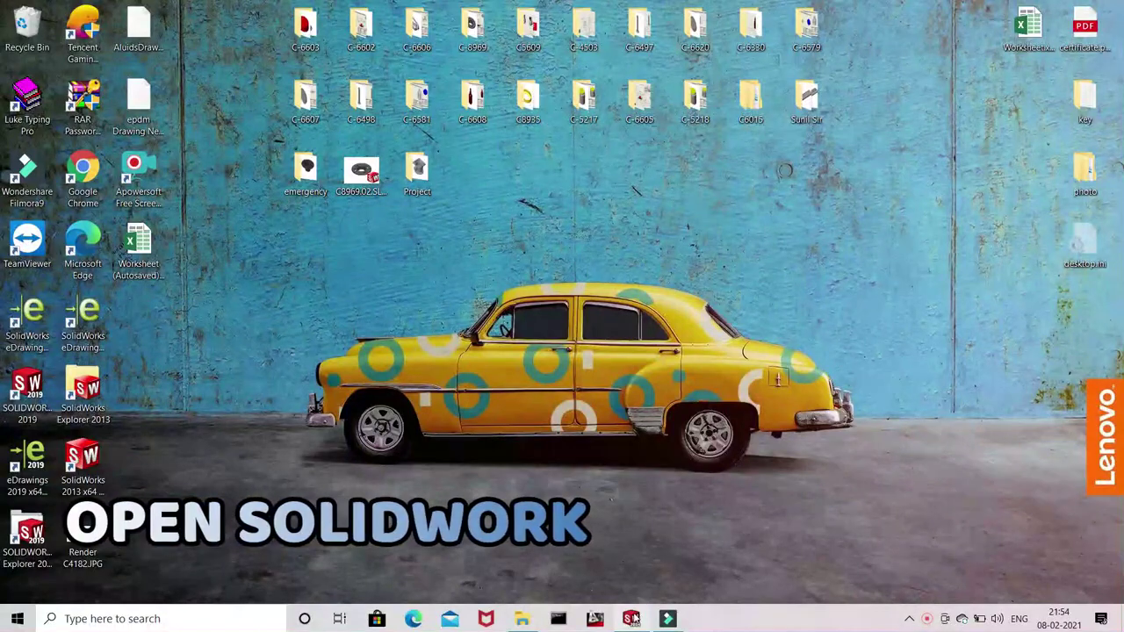
- Switch to SOLIDWORKS and create a new part document from the part template
left_click(108, 13)
left_click(108, 13)
left_click(113, 17)
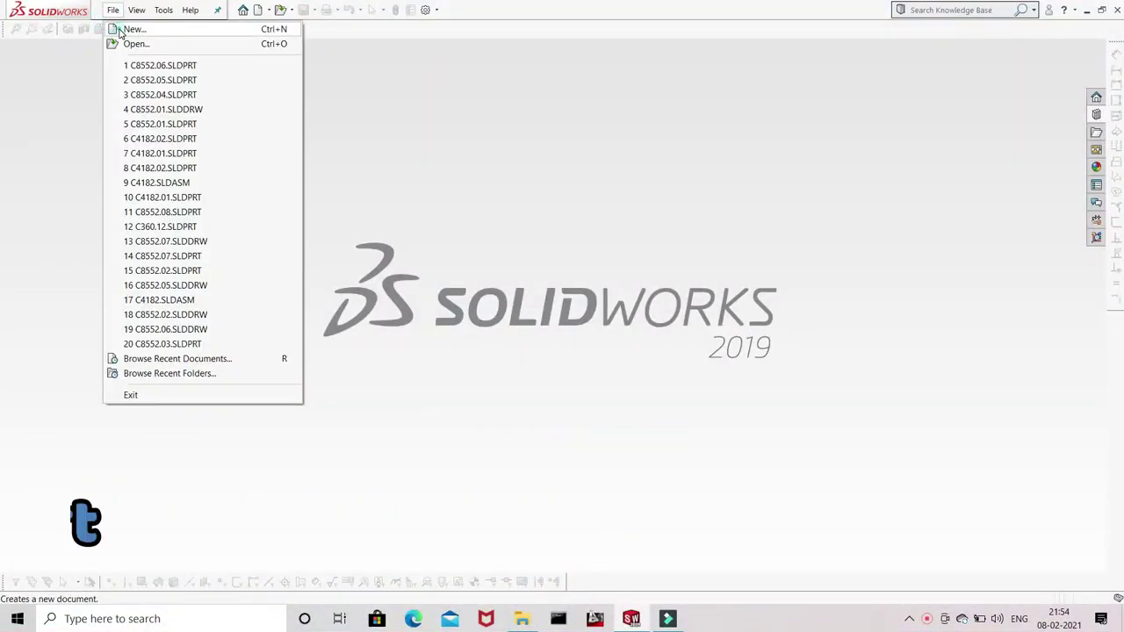
left_click(132, 29)
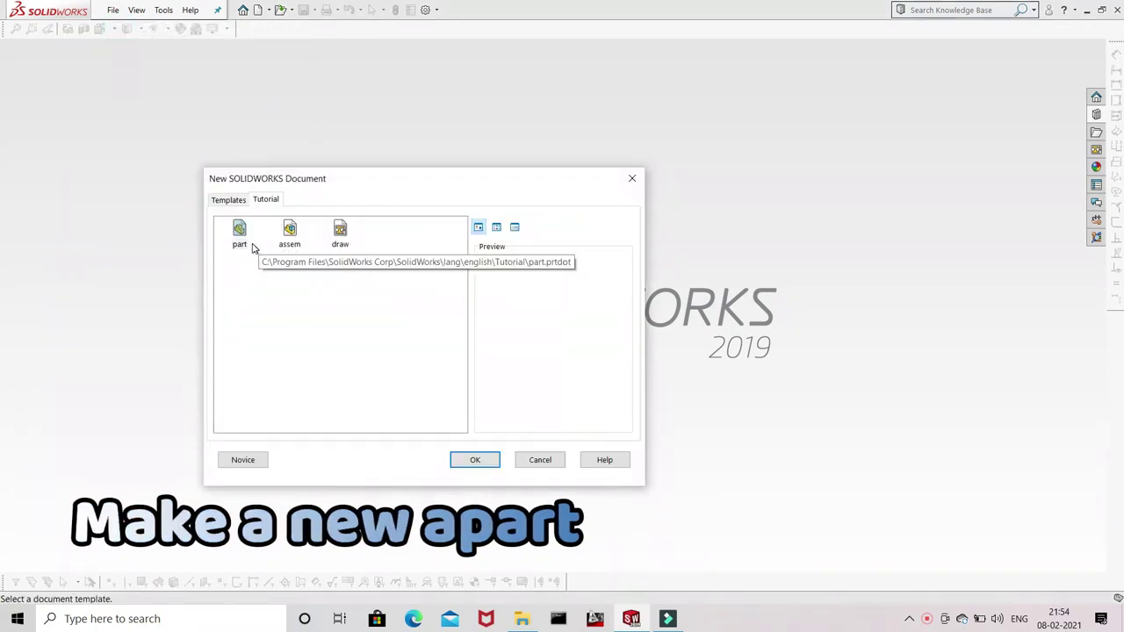
left_click(477, 459)
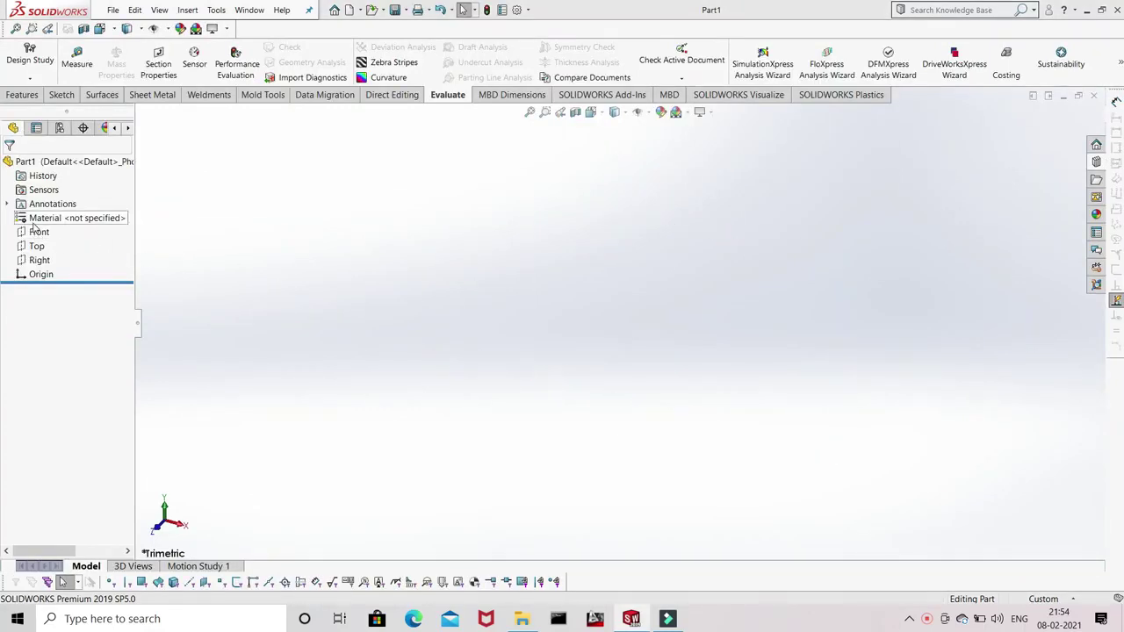
- Start a new sketch on the Front plane
right_click(36, 218)
left_click(77, 239)
right_click(46, 237)
right_click(39, 231)
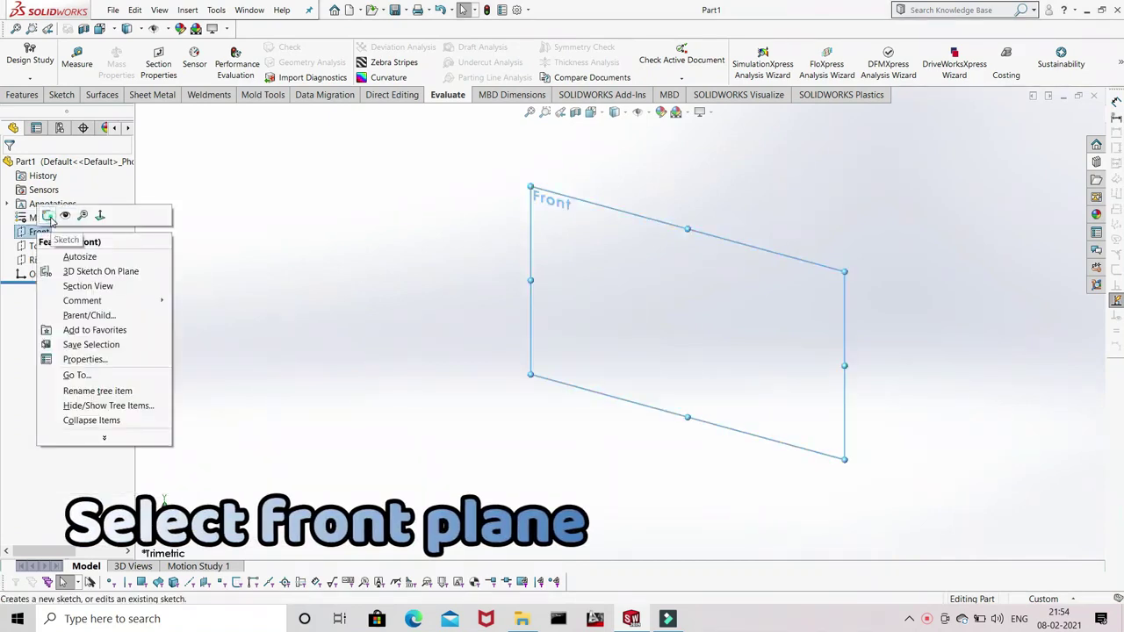
left_click(47, 216)
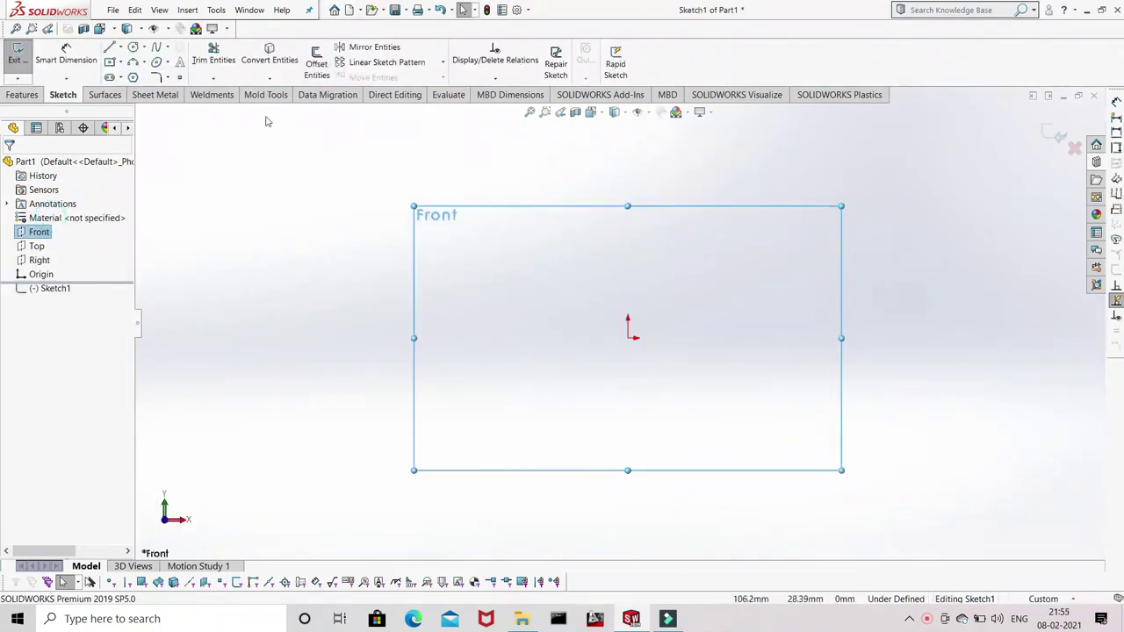
- Draw a vertical centerline about 76 mm long from above the origin down to the origin, and exit the sketch
left_click(120, 47)
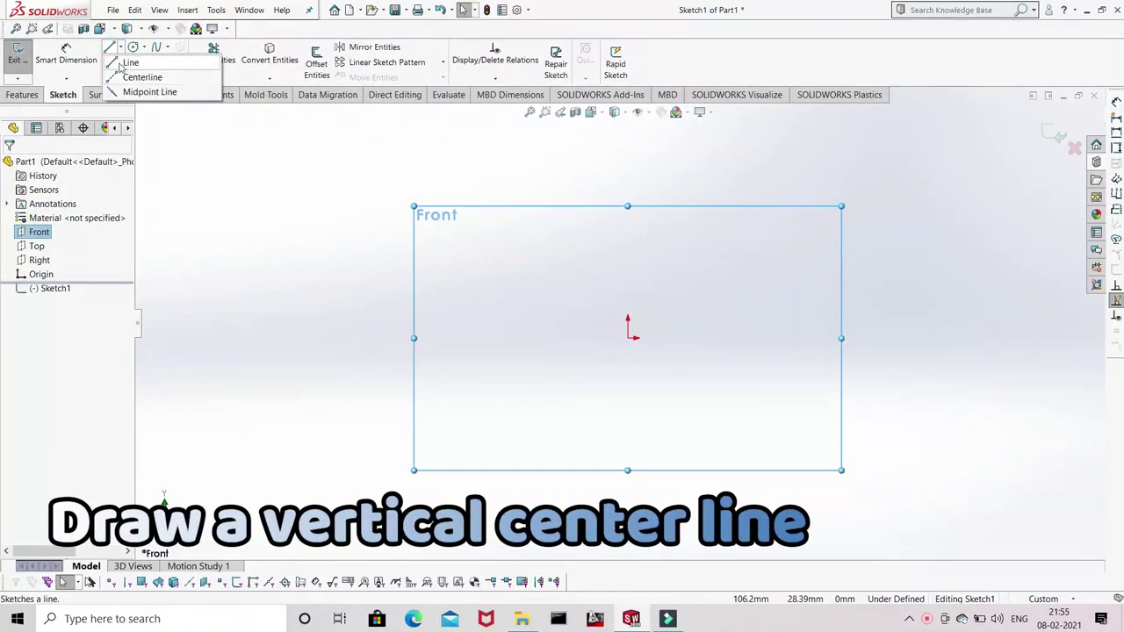
left_click(141, 77)
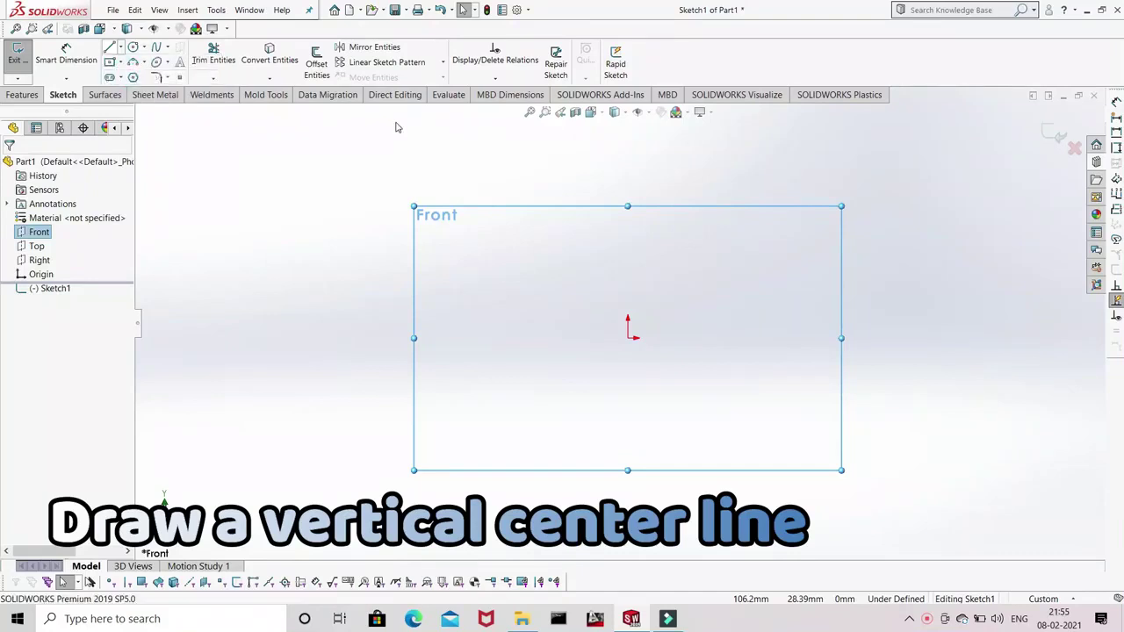
left_click(628, 140)
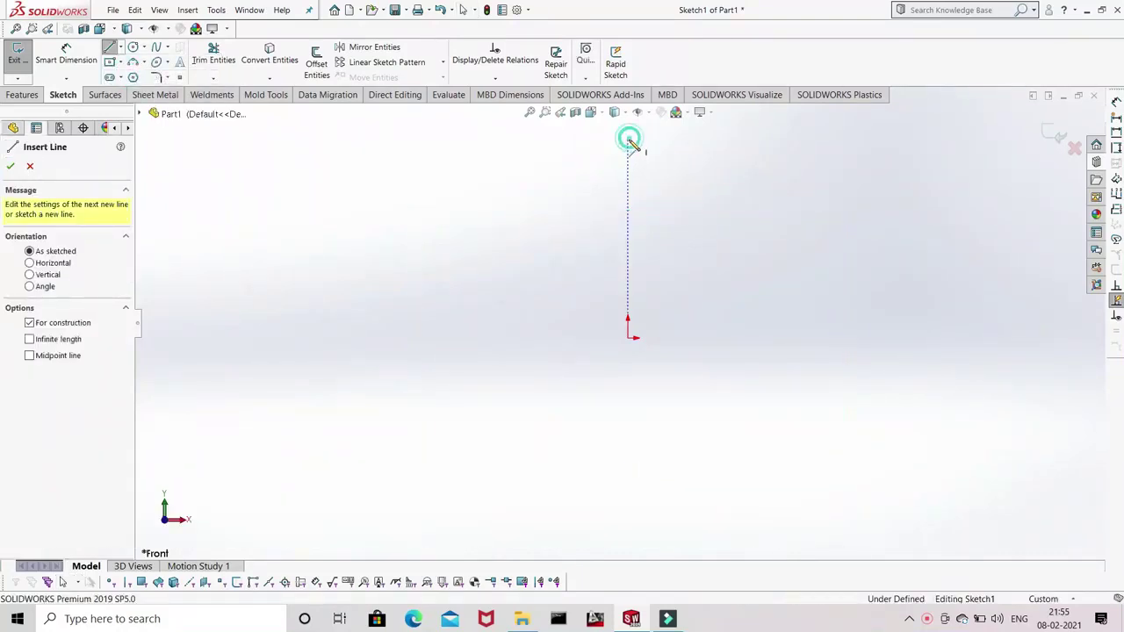
left_click(628, 332)
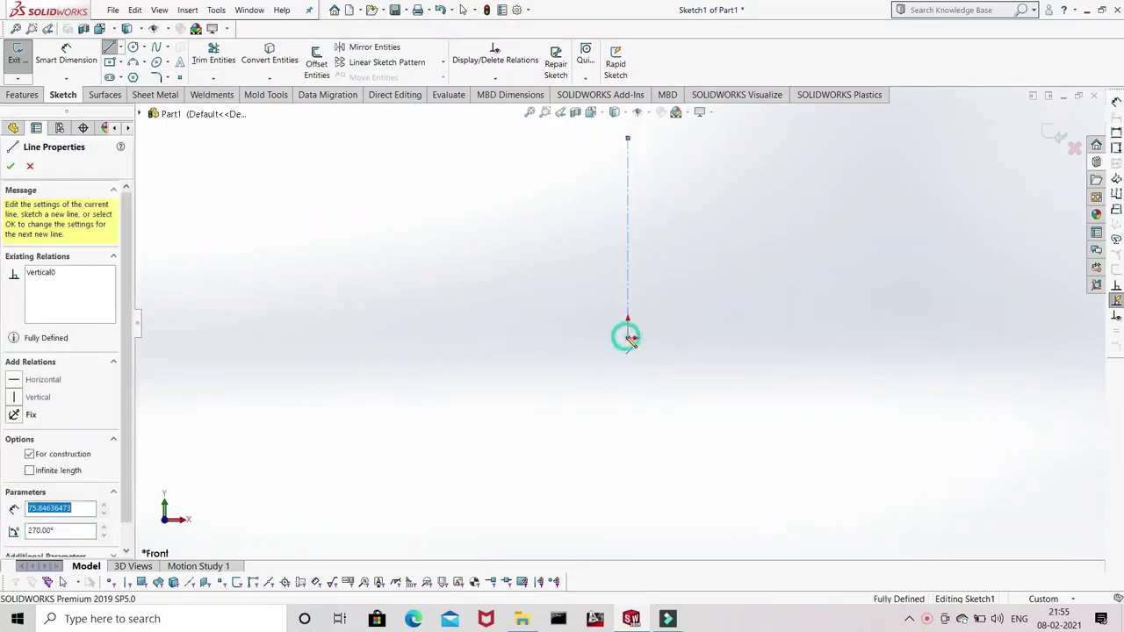
key("Escape")
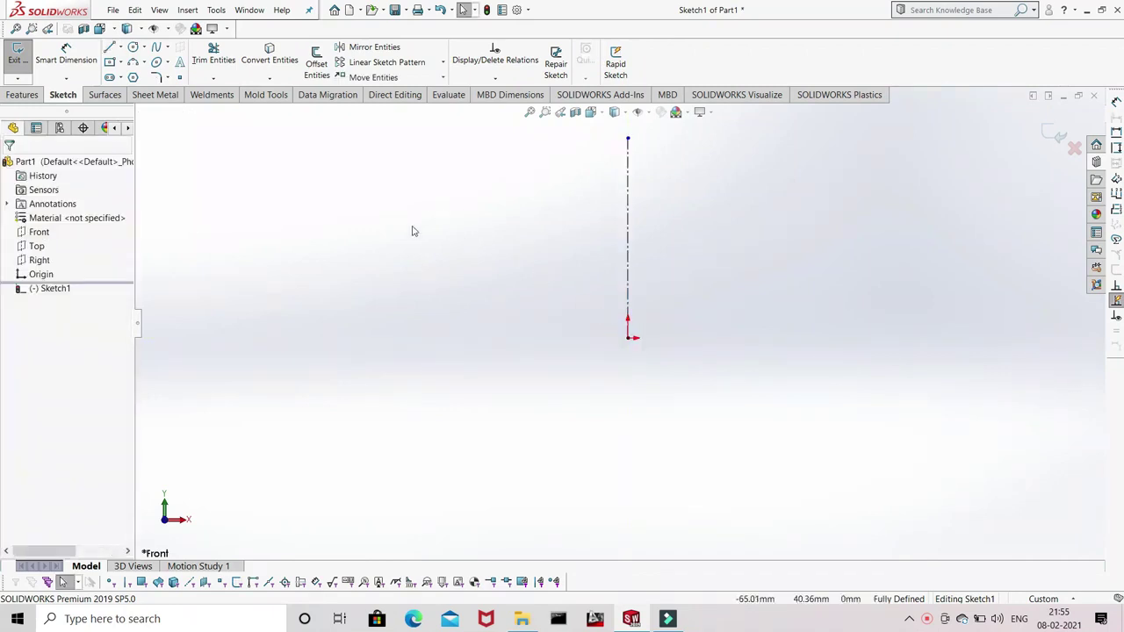
left_click(17, 69)
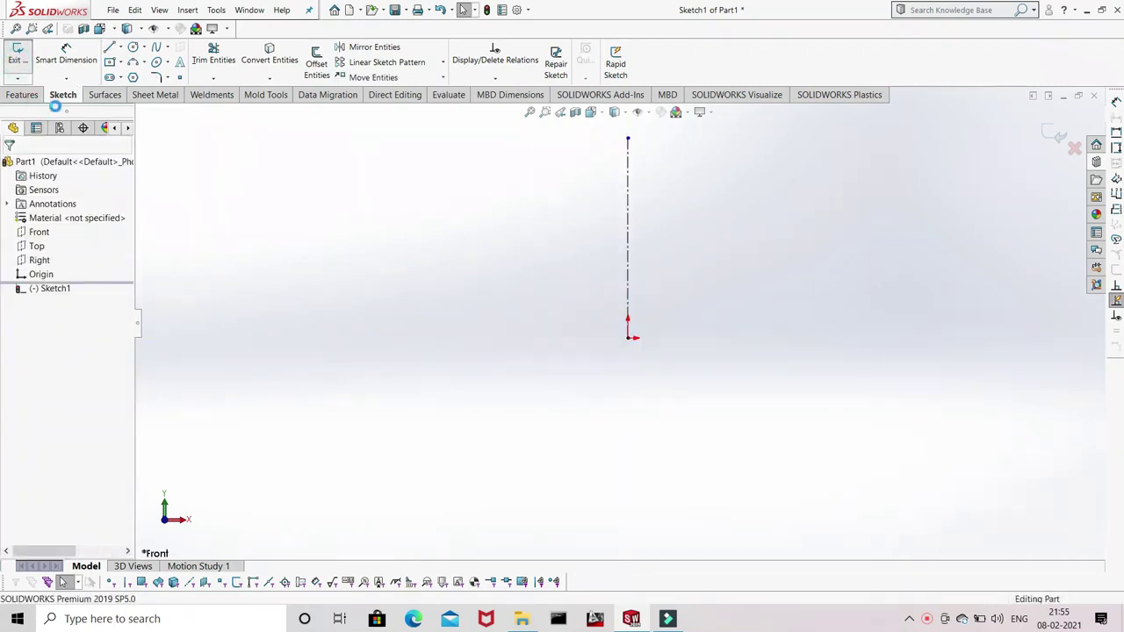
- Start a new sketch on the Top plane and orient the view normal to it
right_click(37, 245)
left_click(46, 225)
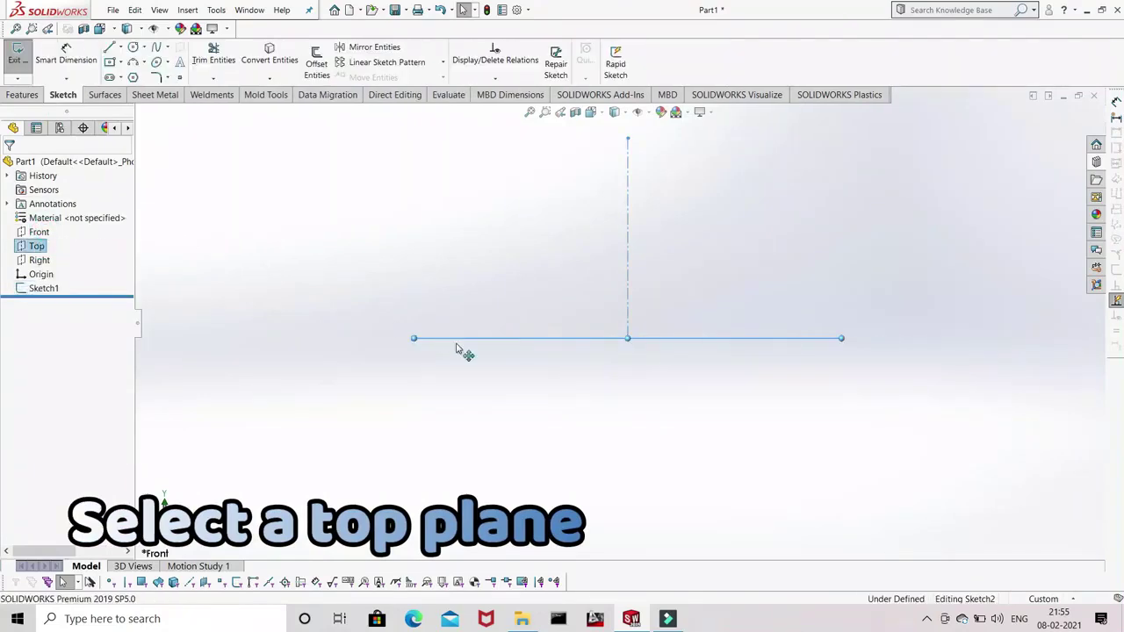
key("space")
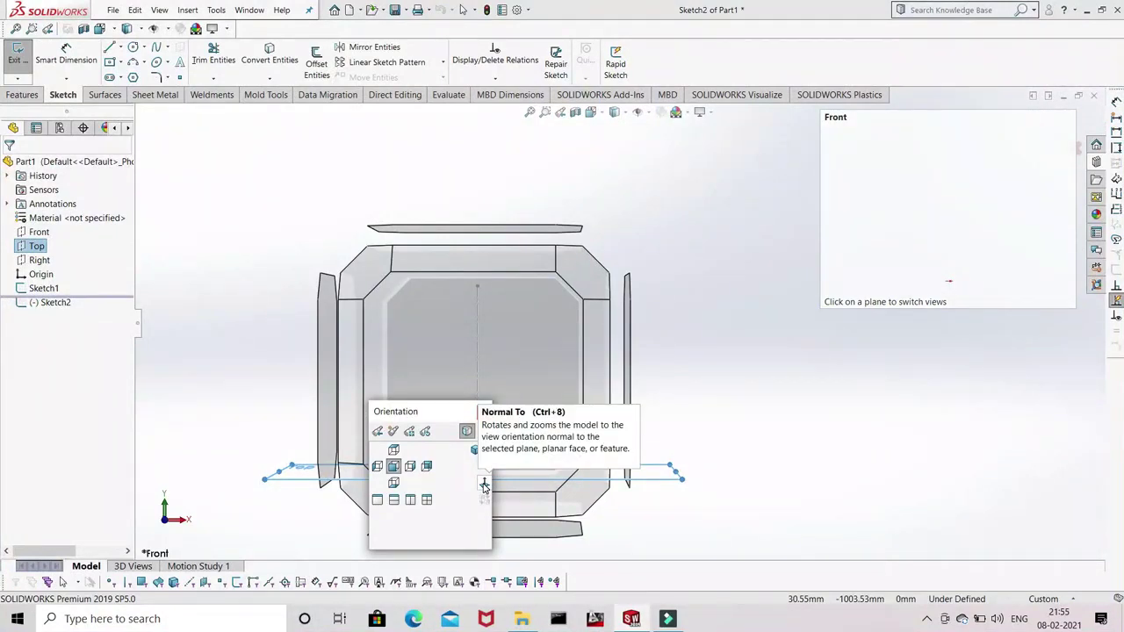
left_click(484, 486)
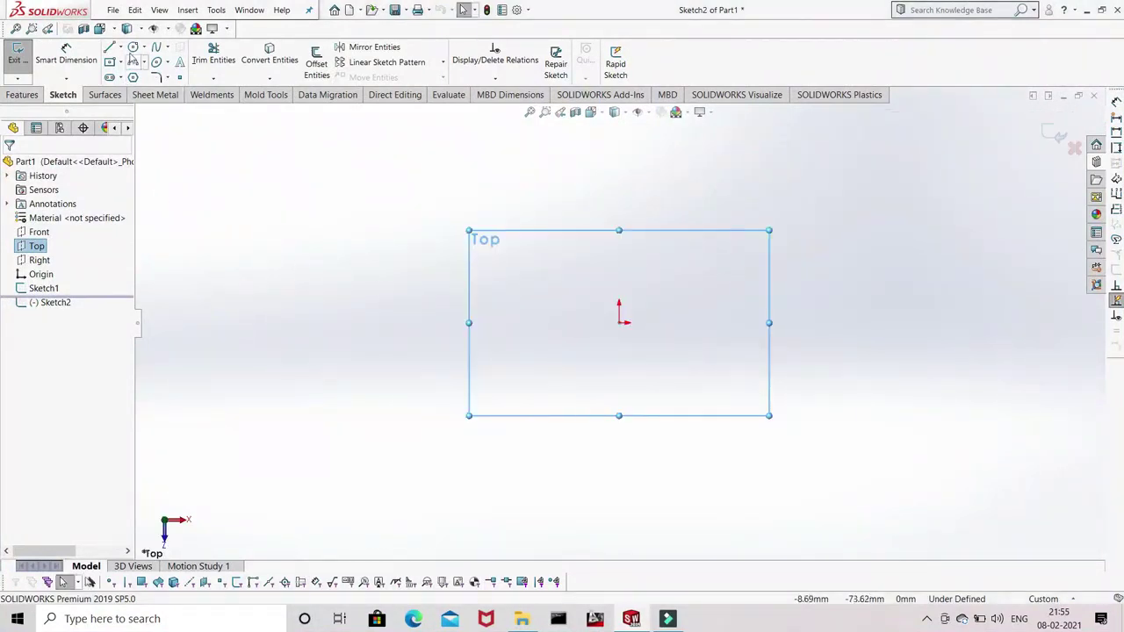
- Sketch a circle with a radius of about 29.6 mm centred on the origin and exit the sketch
left_click(132, 47)
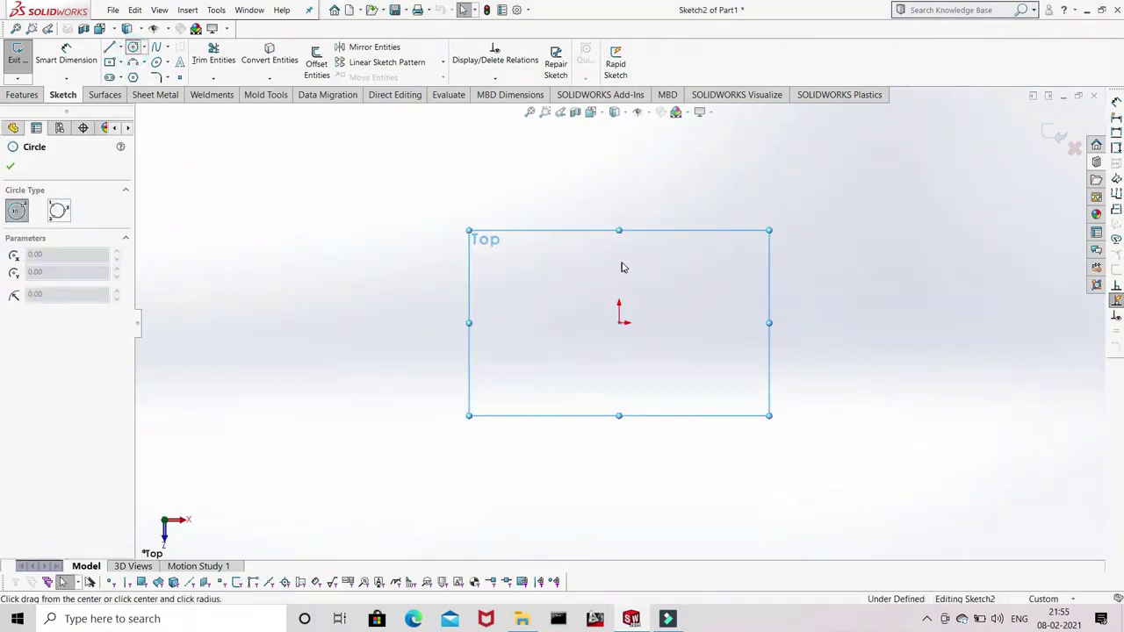
left_click(619, 323)
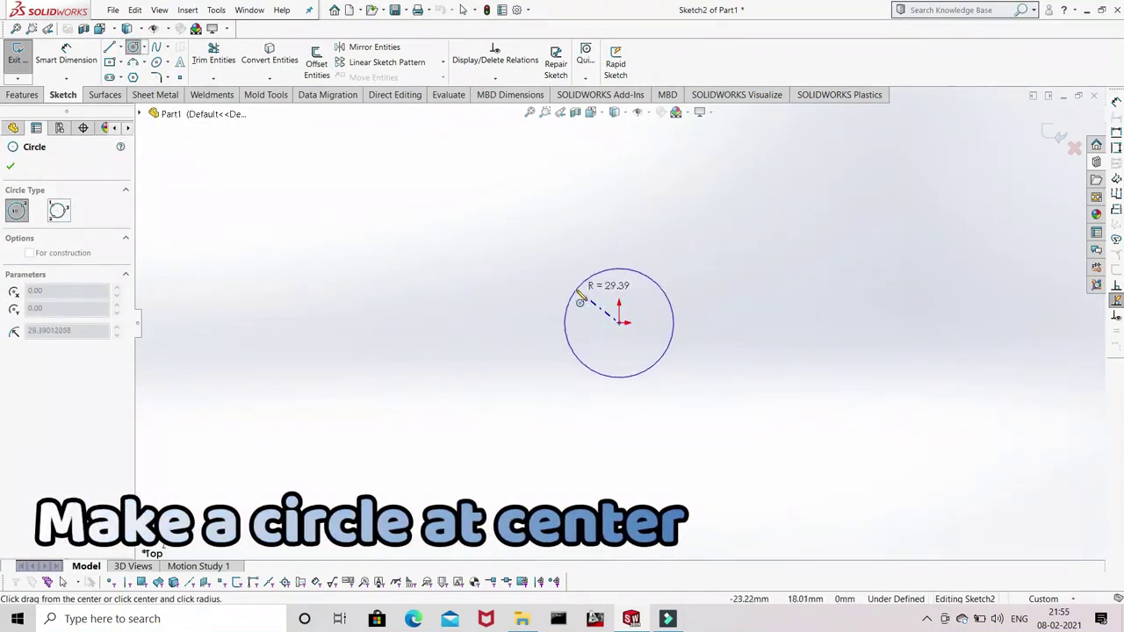
left_click(578, 296)
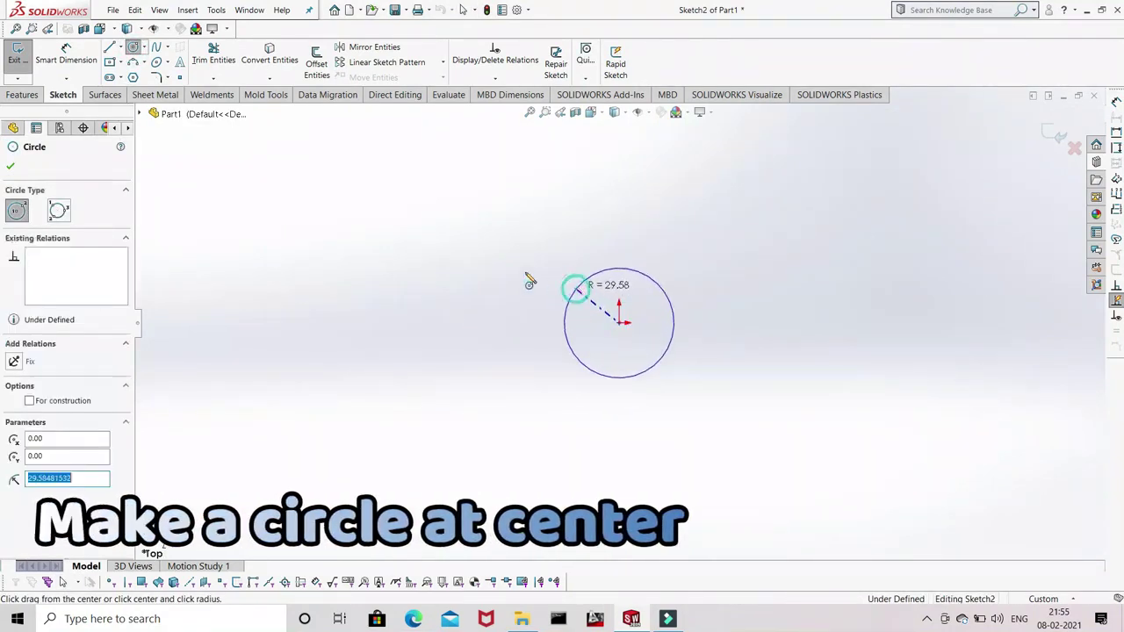
left_click(10, 166)
left_click(18, 55)
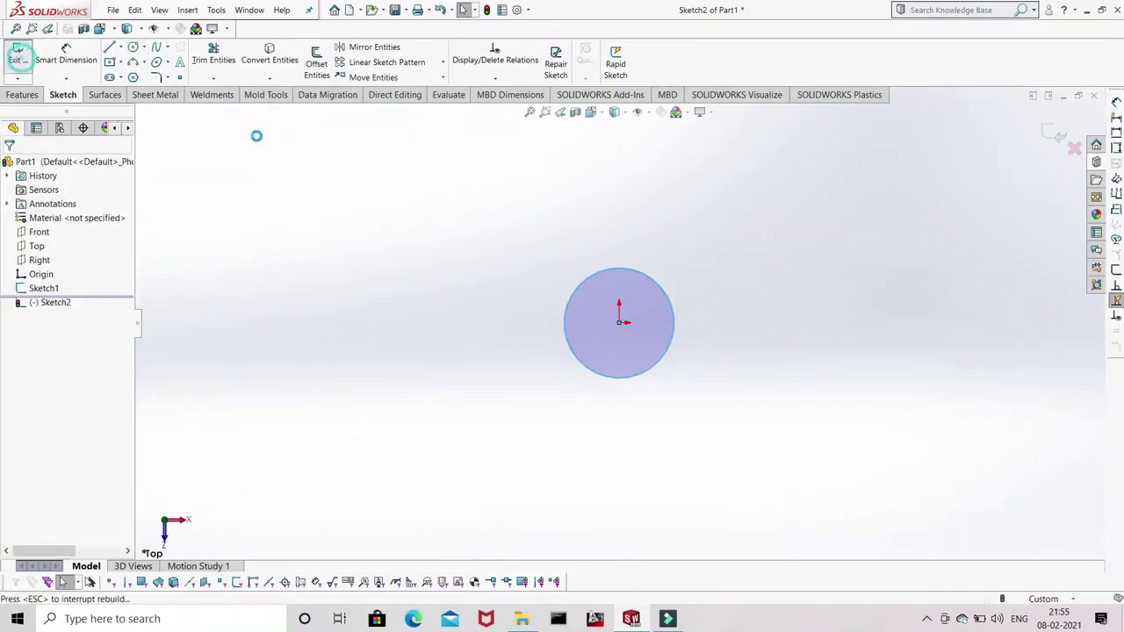
- Try to create a Swept Boss/Base with the circle as profile and the vertical construction line as path
mouse_move(547, 296)
middle_mouse_down()
mouse_move(561, 376)
mouse_move(652, 359)
mouse_move(775, 437)
mouse_move(511, 356)
mouse_move(602, 196)
middle_mouse_up()
middle_click_drag(675, 316, 619, 267)
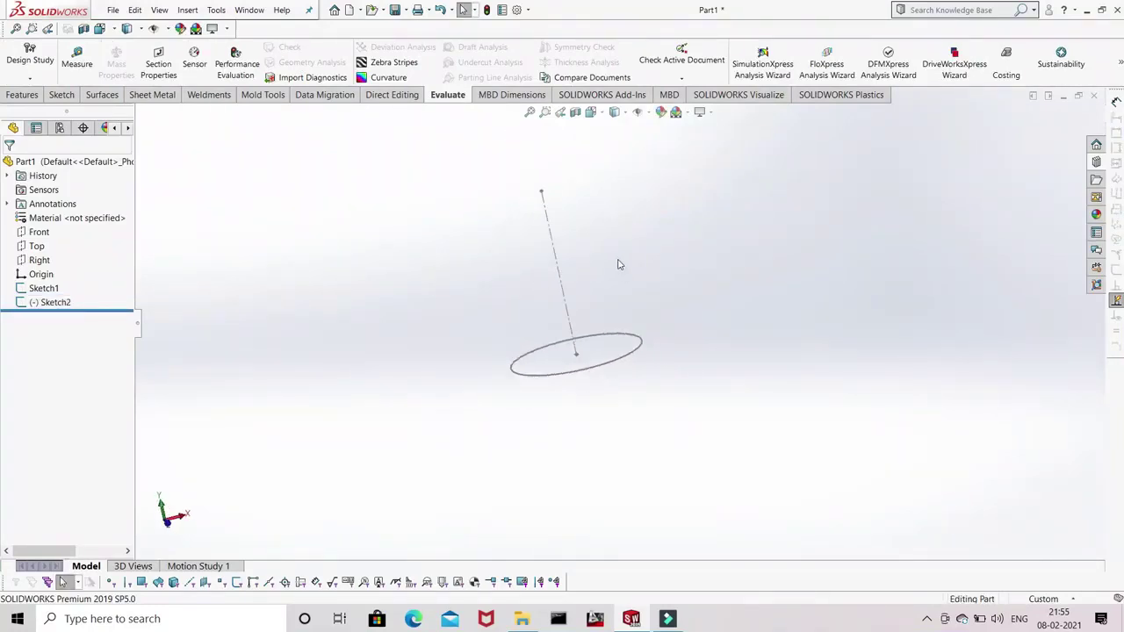
left_click(22, 93)
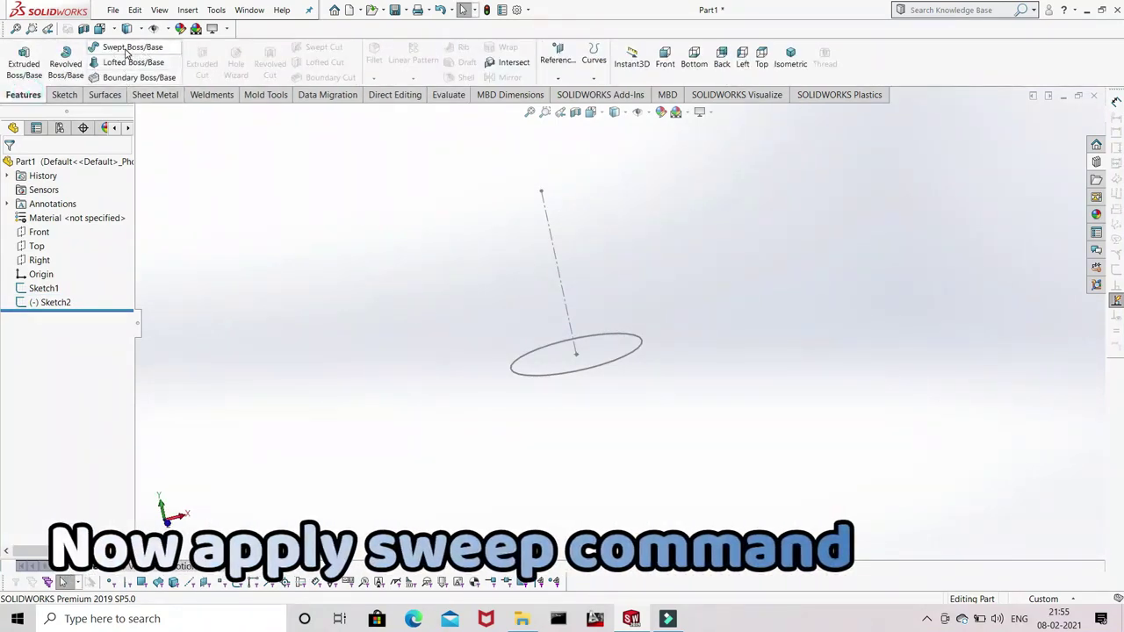
left_click(127, 51)
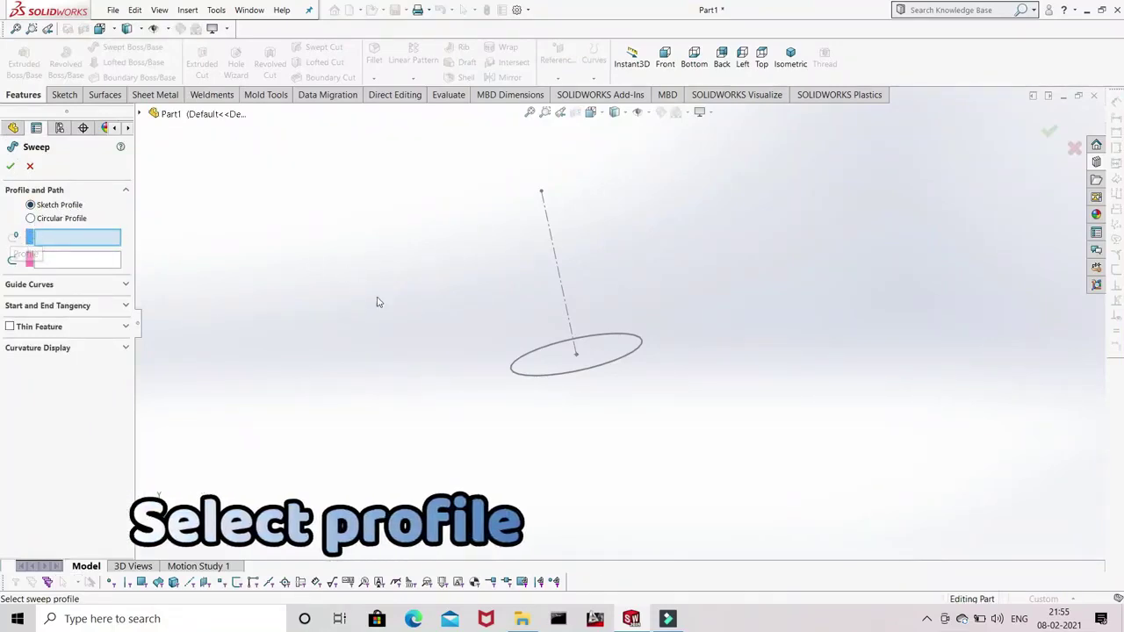
left_click(549, 378)
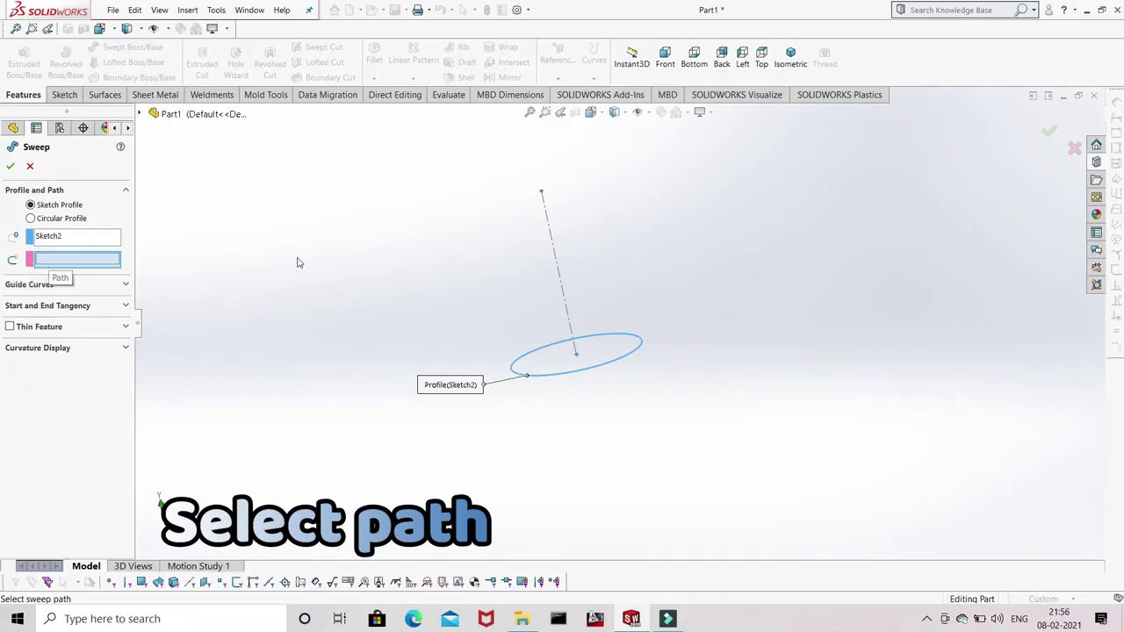
left_click(555, 256)
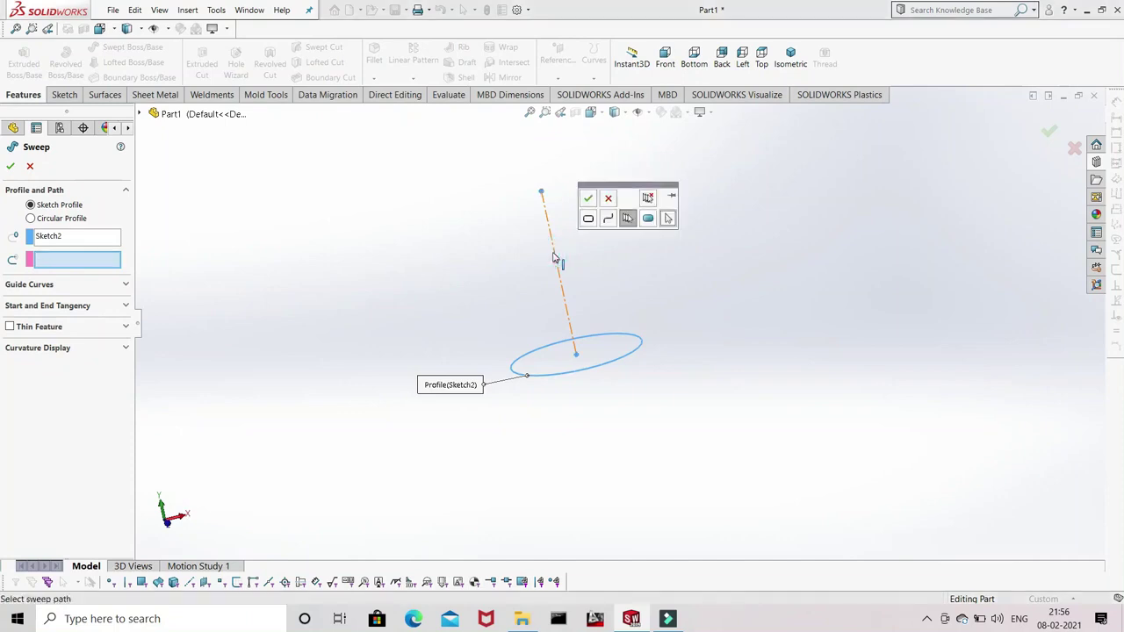
left_click(588, 199)
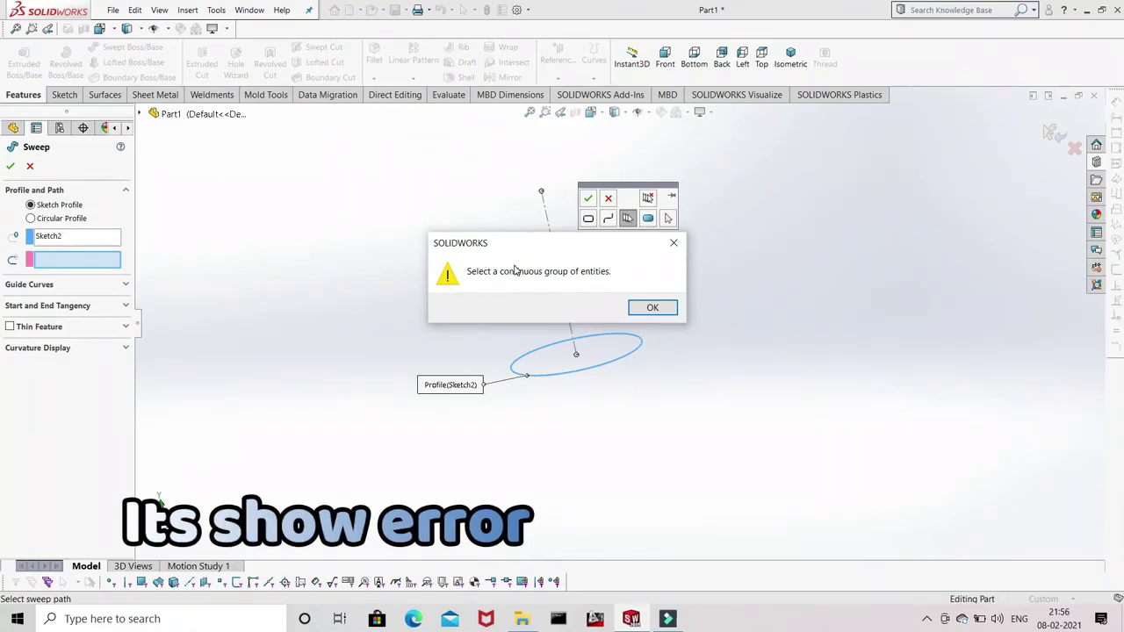
left_click(648, 305)
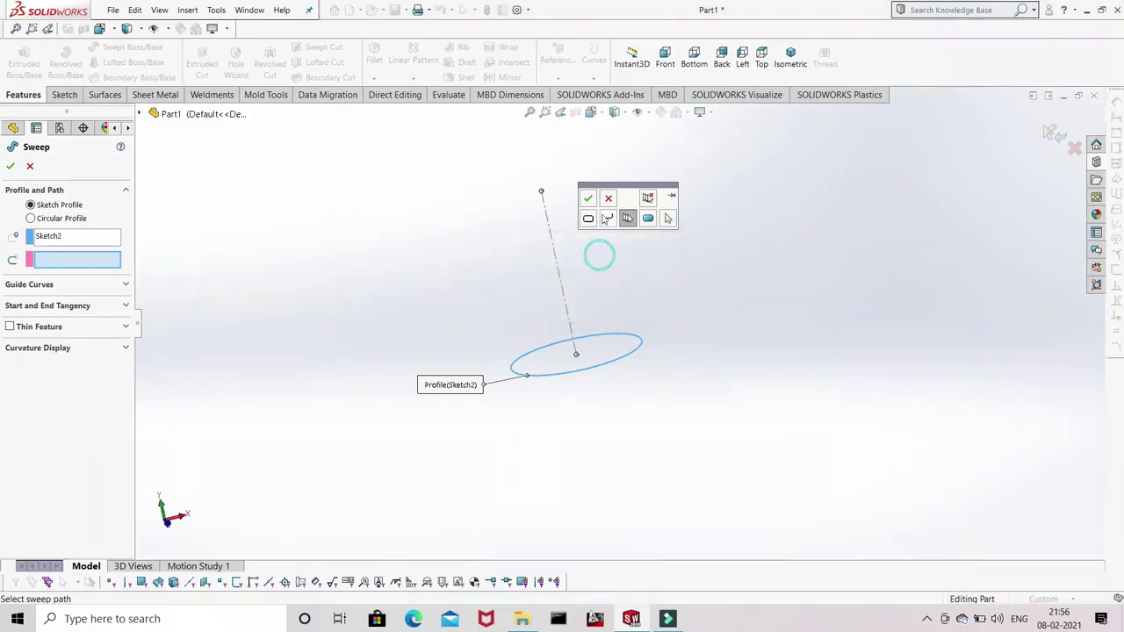
left_click(607, 198)
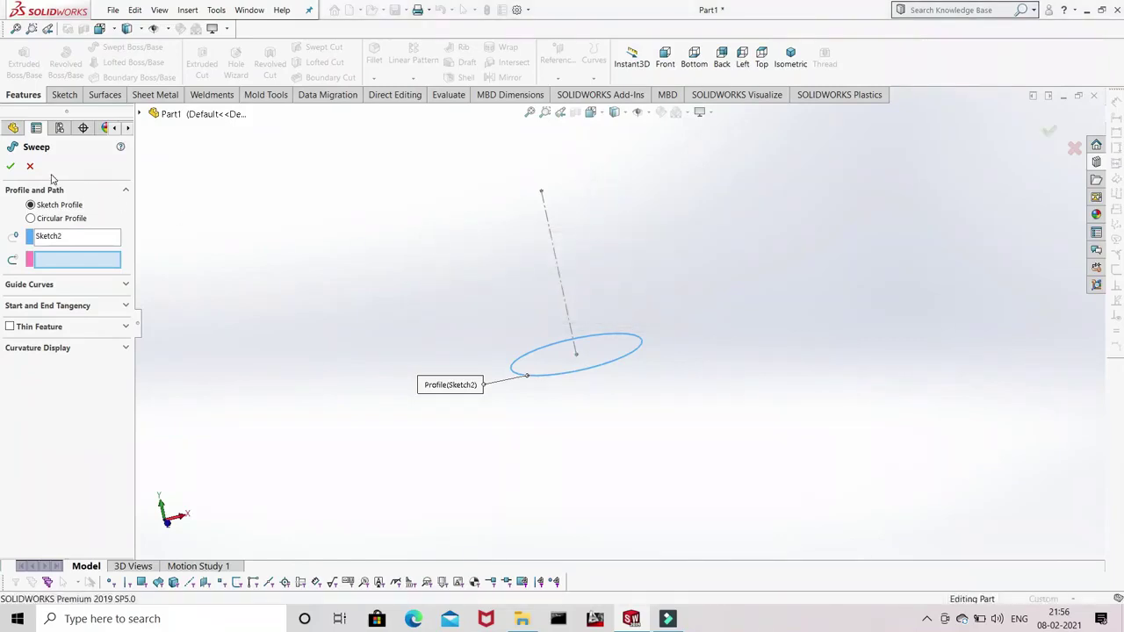
left_click(10, 167)
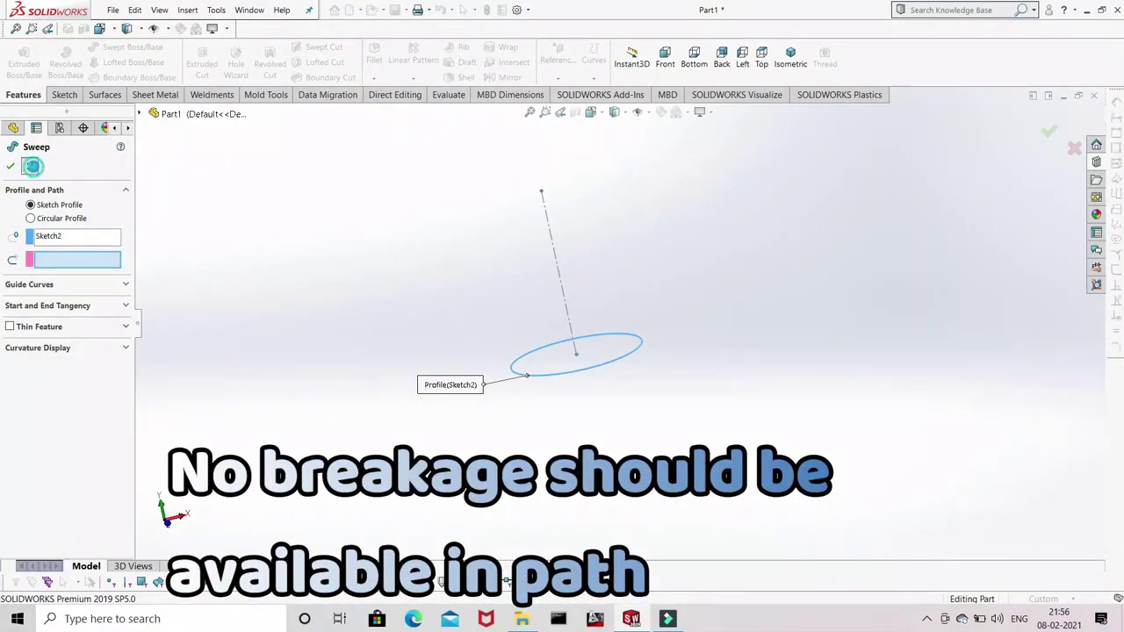
left_click(31, 167)
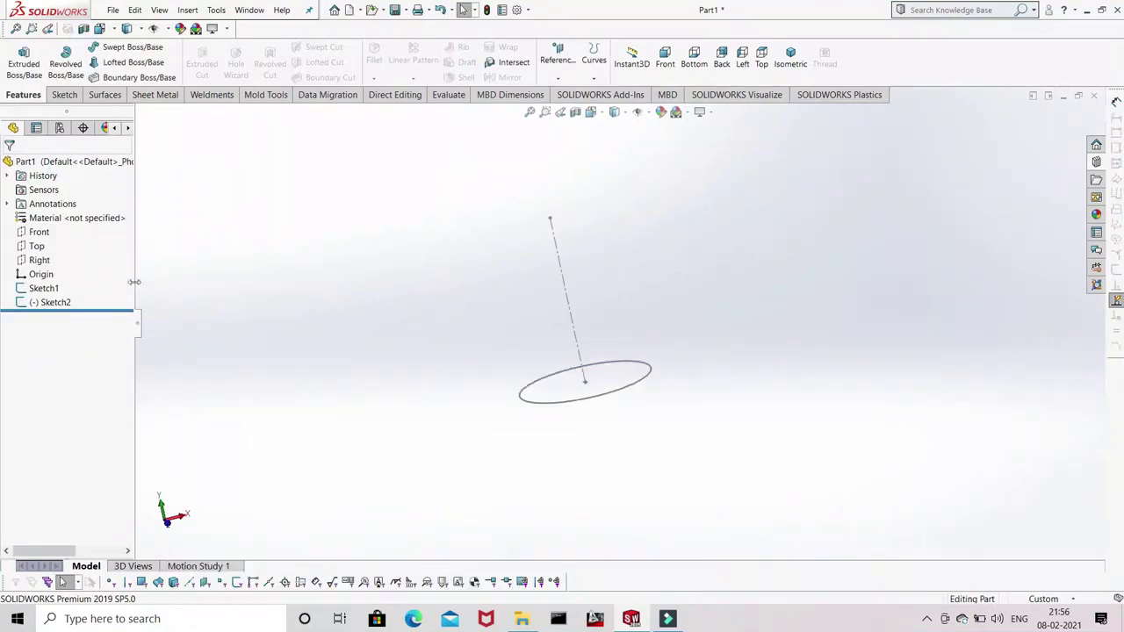
- Edit the Front-plane sketch and convert its vertical construction line into a solid line
right_click(39, 293)
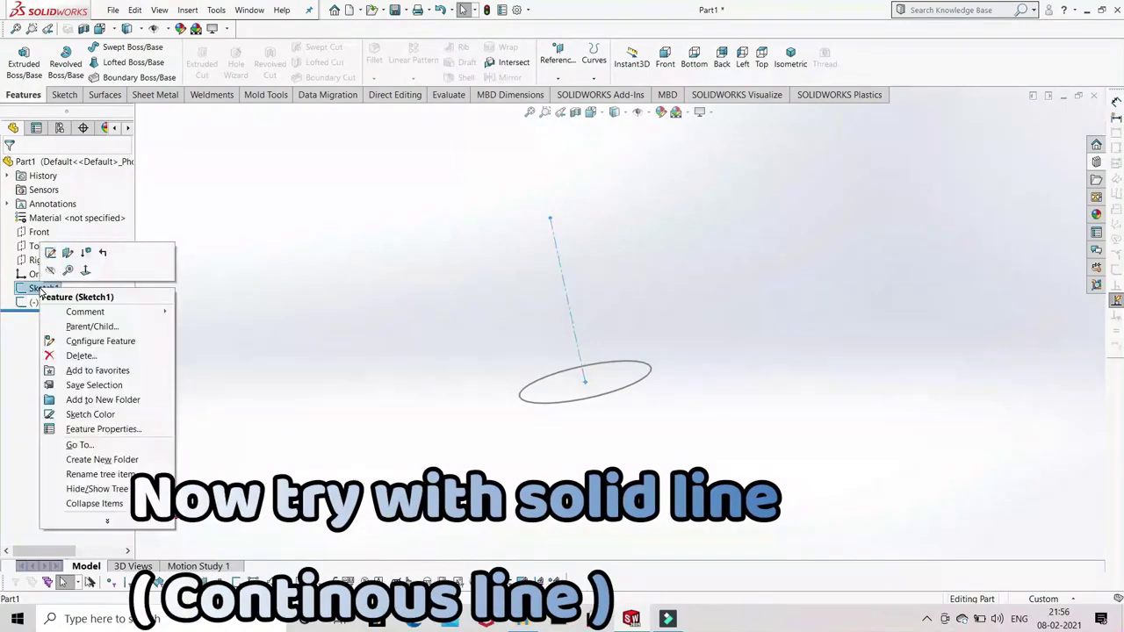
left_click(50, 252)
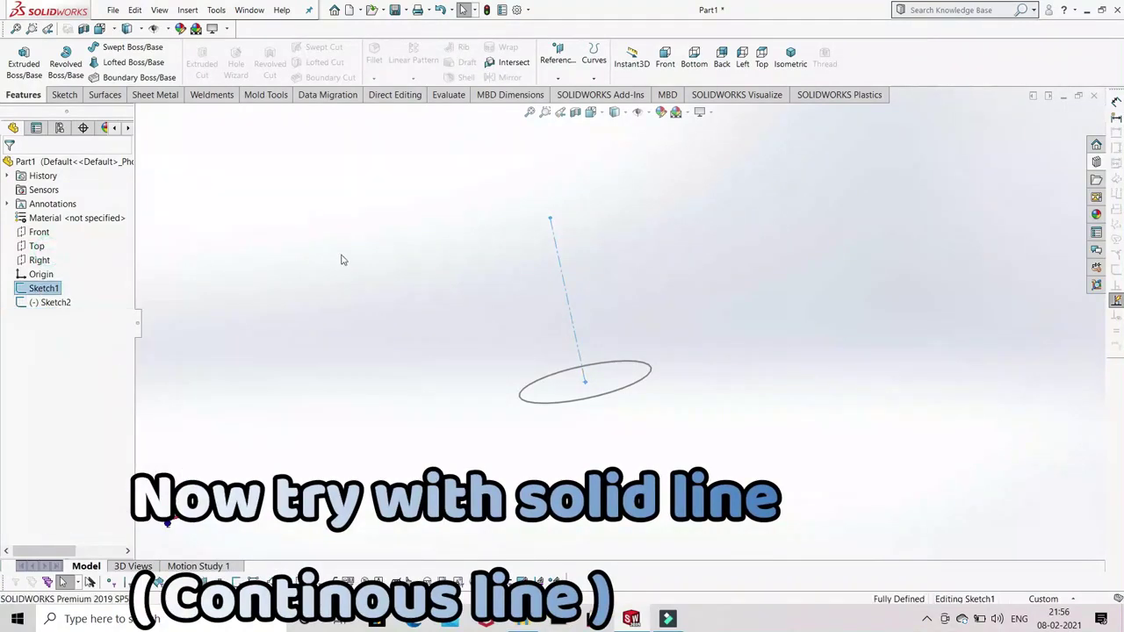
key("space")
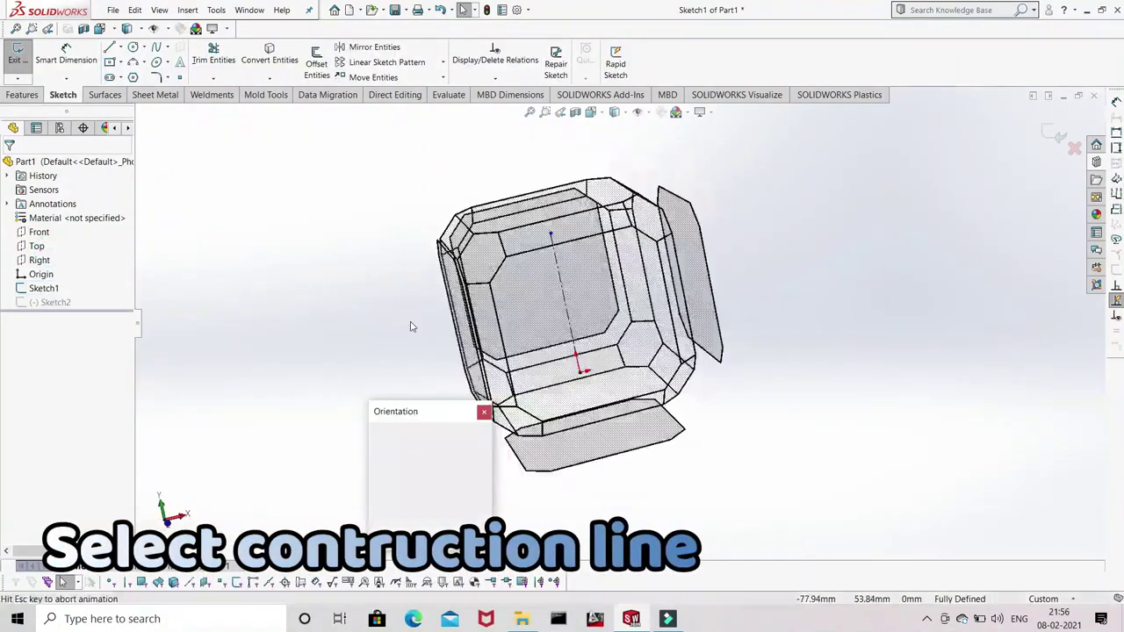
left_click(466, 433)
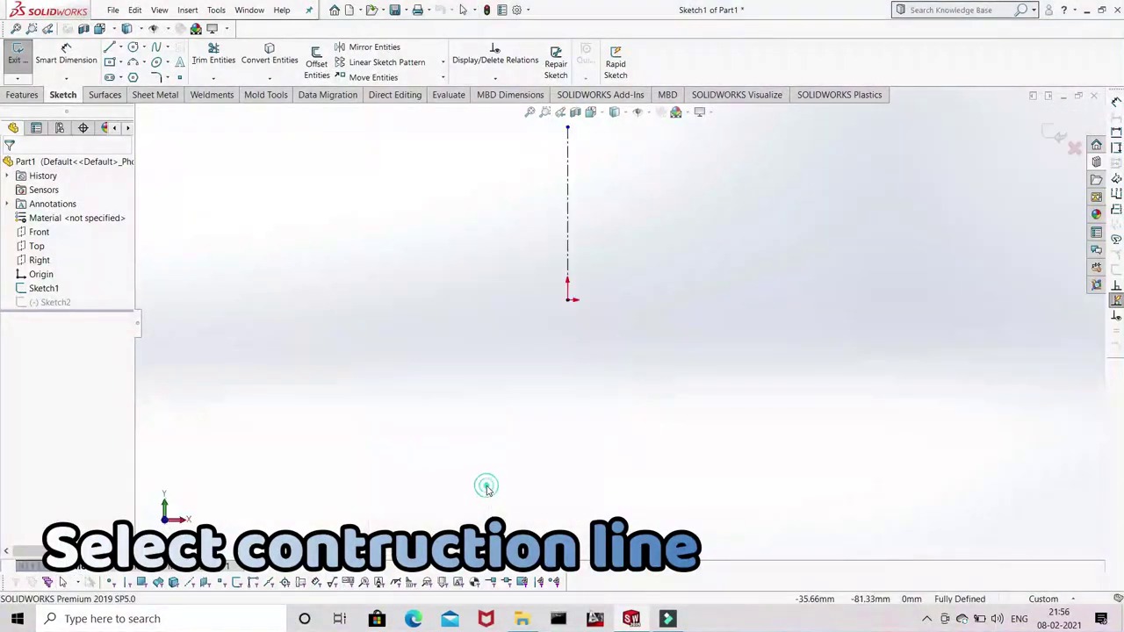
scroll(597, 211, "down", 2)
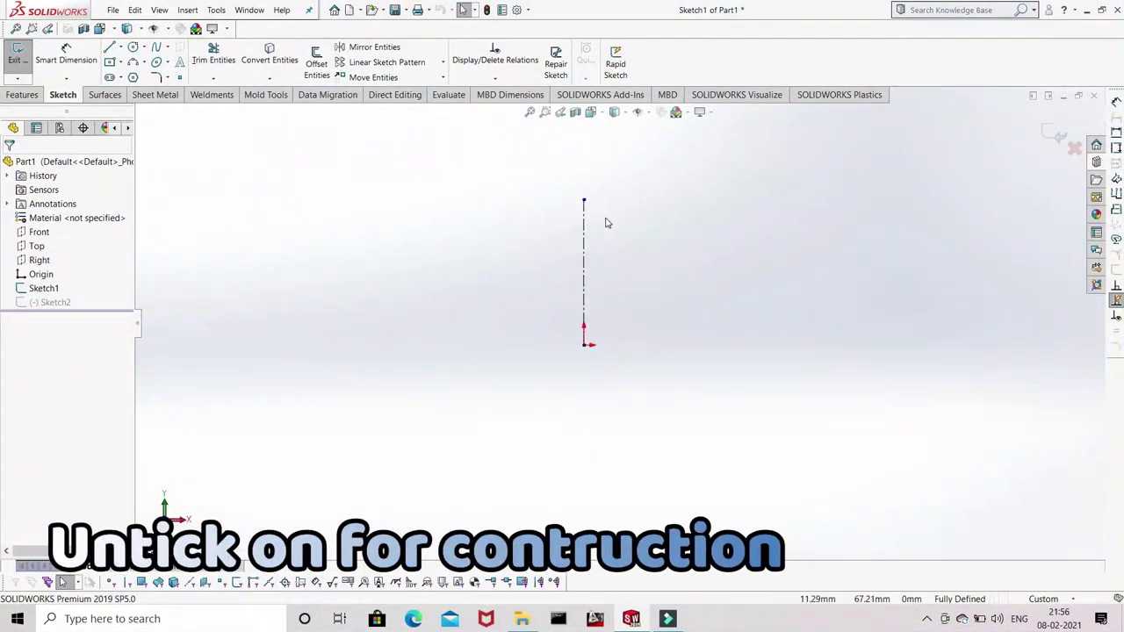
left_click(580, 277)
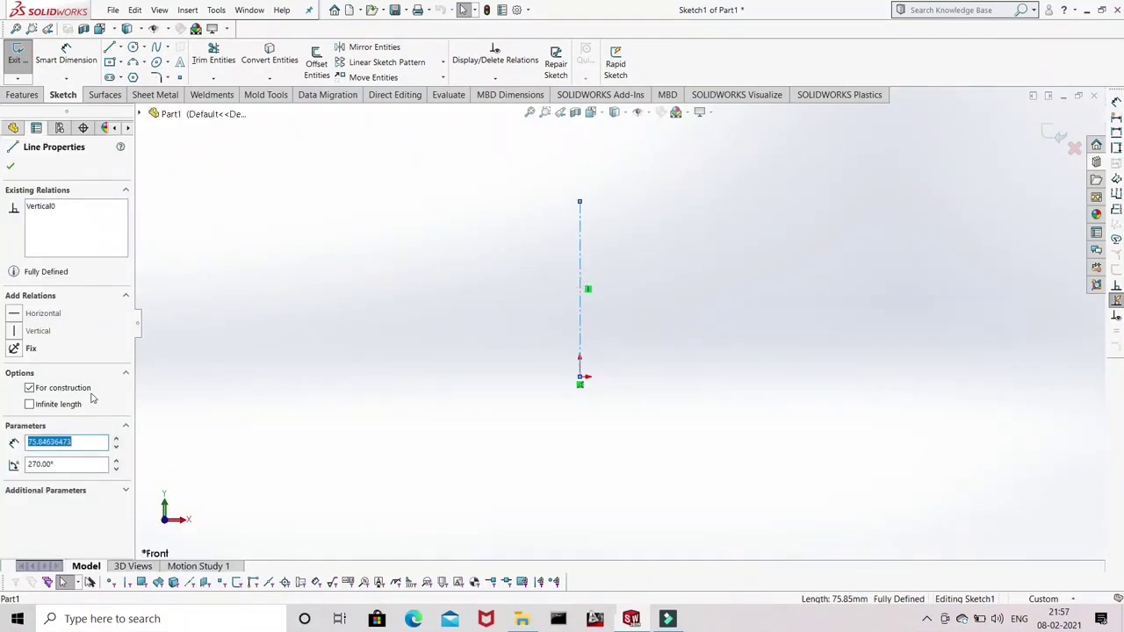
left_click(29, 388)
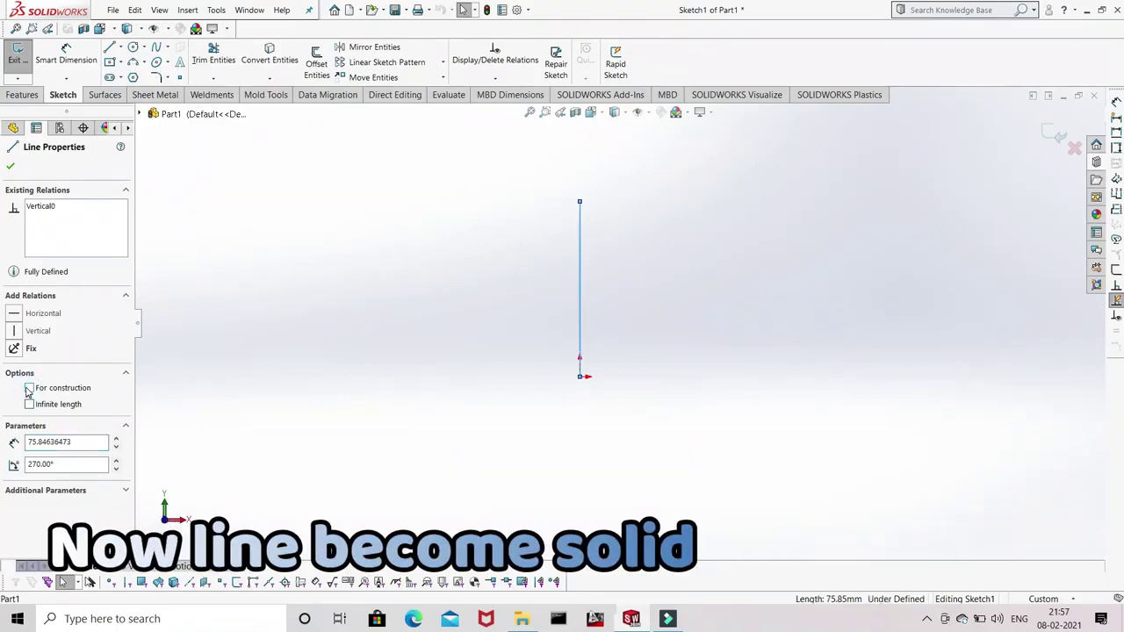
- Accept the vertical line's properties and exit the Front-plane sketch
left_click(10, 166)
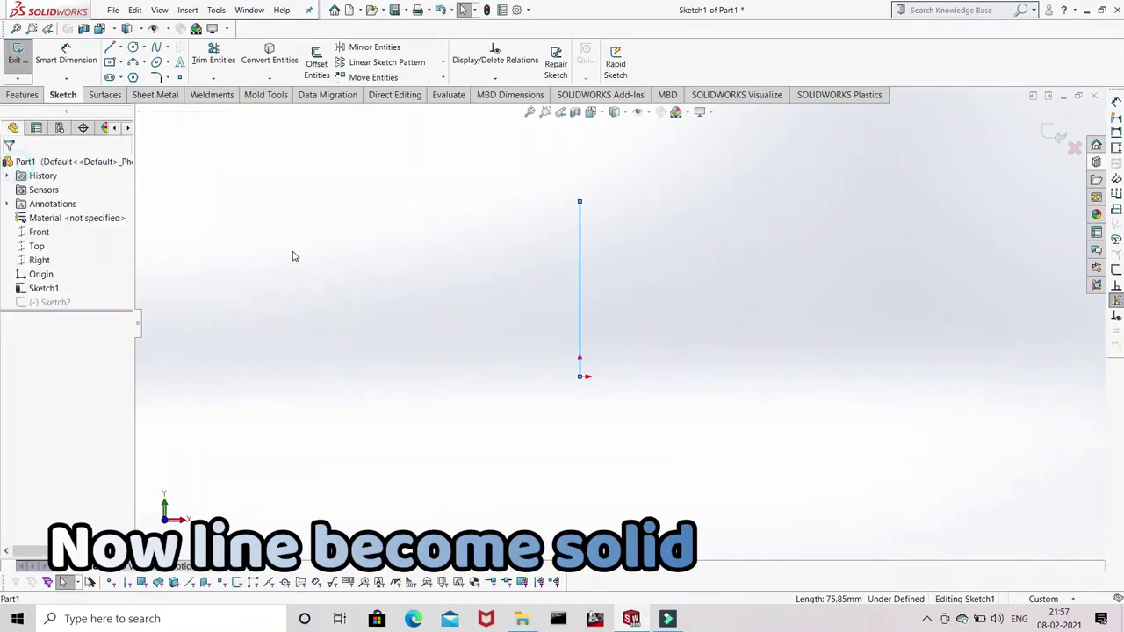
left_click(15, 52)
- Create a Swept Boss/Base with the circle sketch as profile and the solid vertical line as path
mouse_move(426, 322)
middle_mouse_down()
mouse_move(422, 310)
mouse_move(482, 348)
mouse_move(435, 439)
mouse_move(411, 434)
middle_mouse_up()
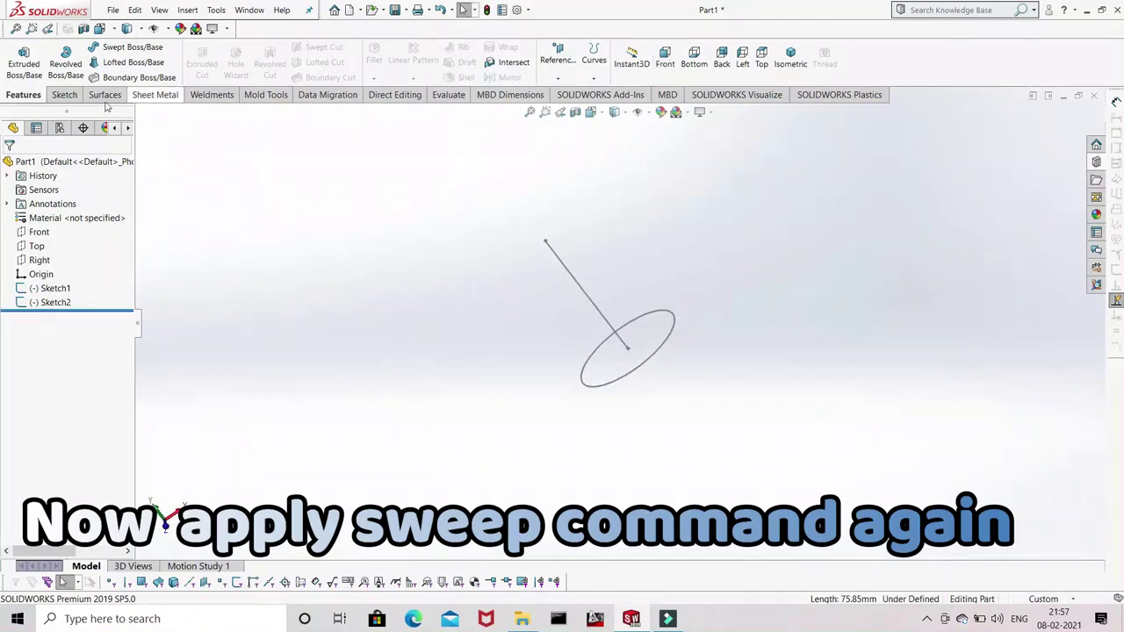
left_click(118, 49)
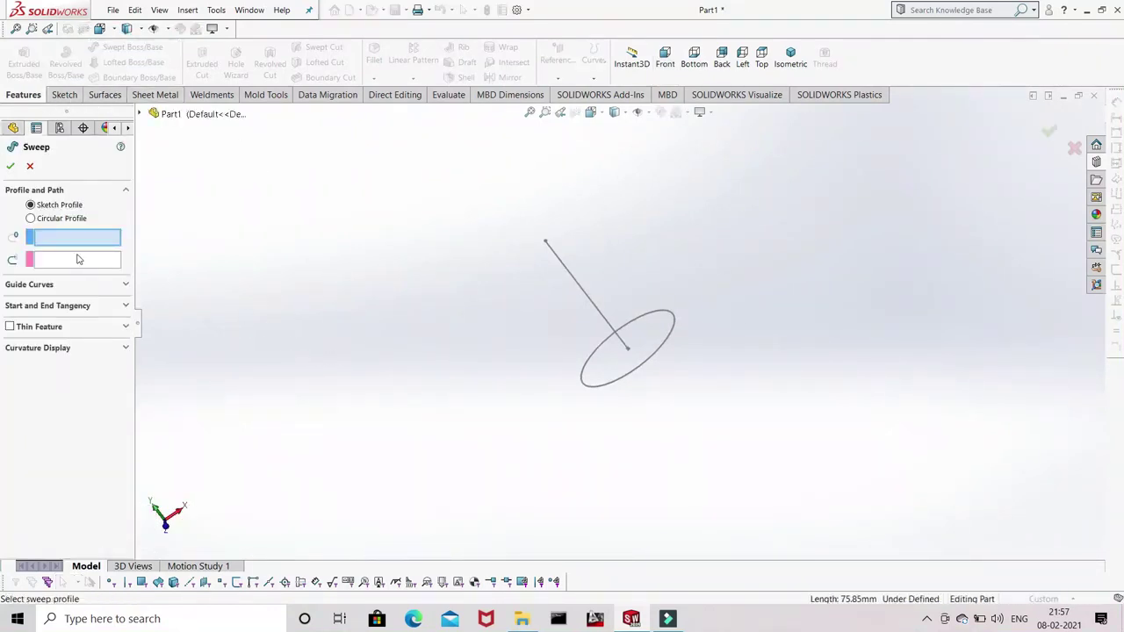
left_click(604, 386)
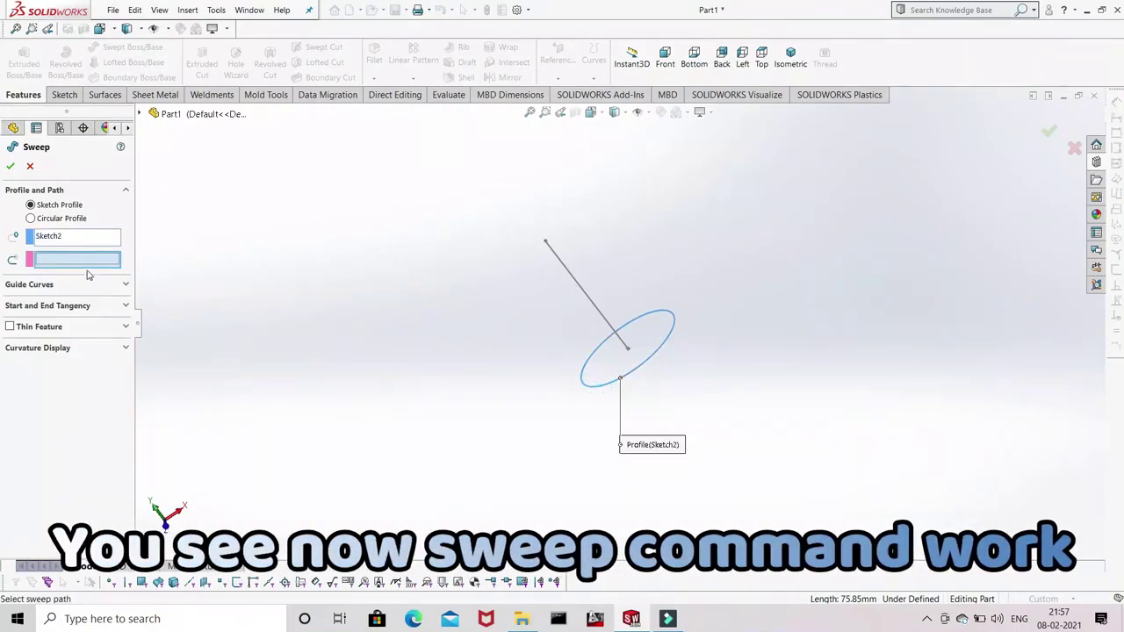
left_click(573, 281)
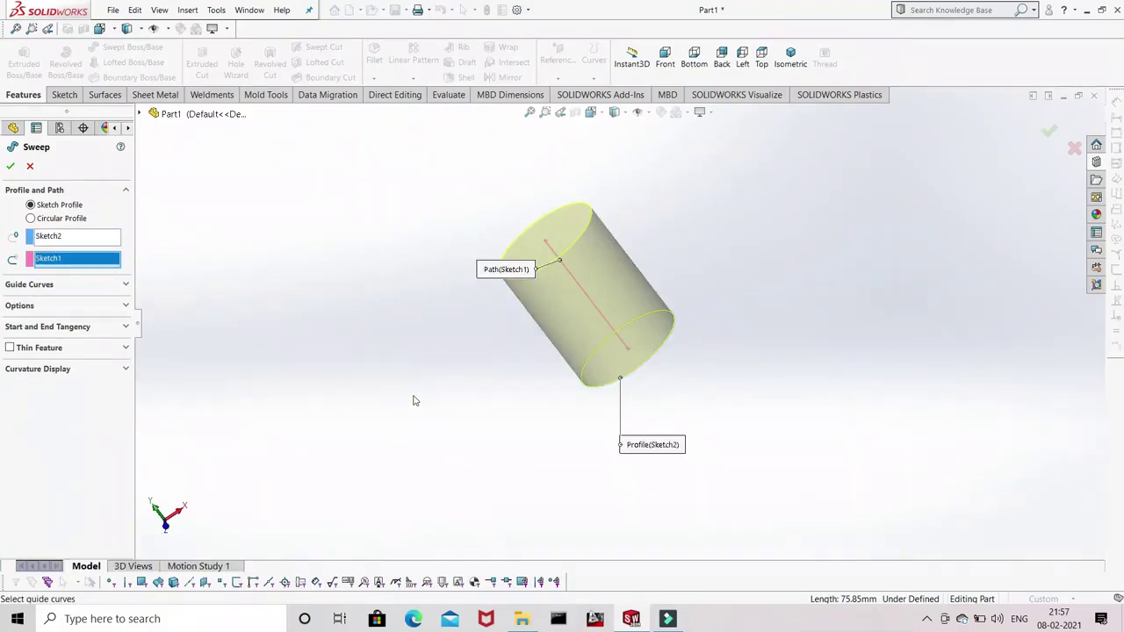
left_click(12, 165)
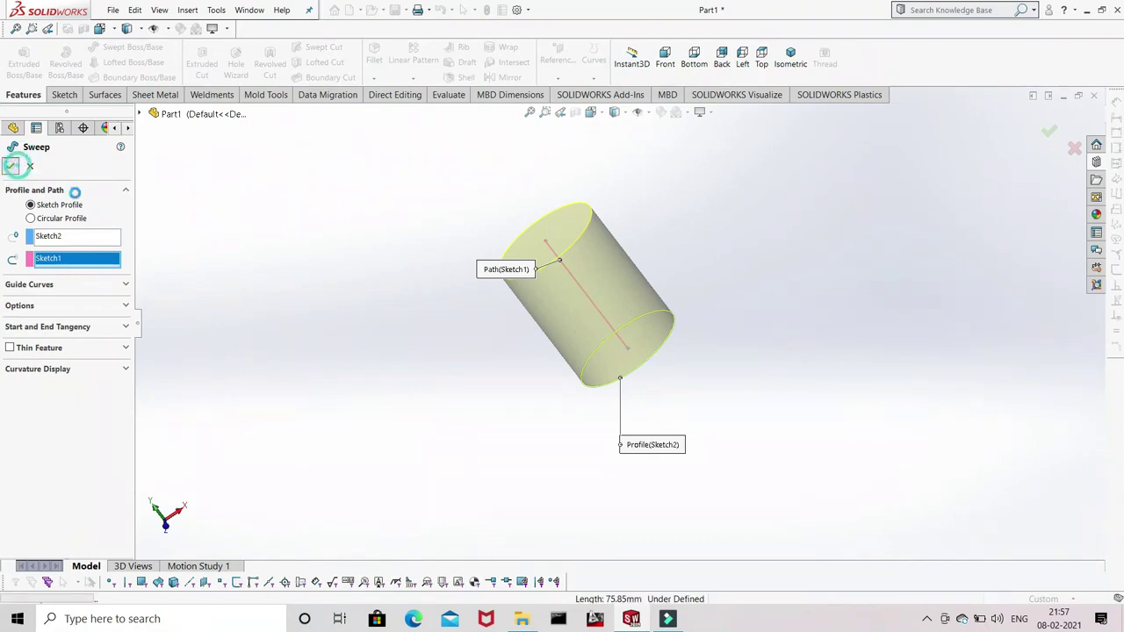
middle_click_drag(606, 241, 687, 417)
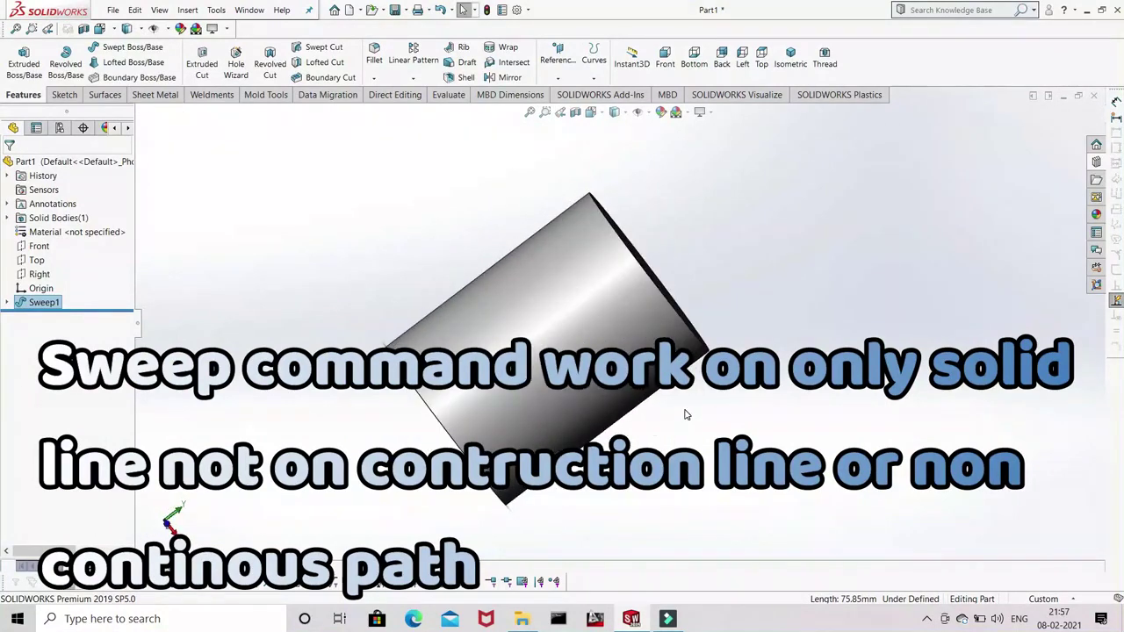